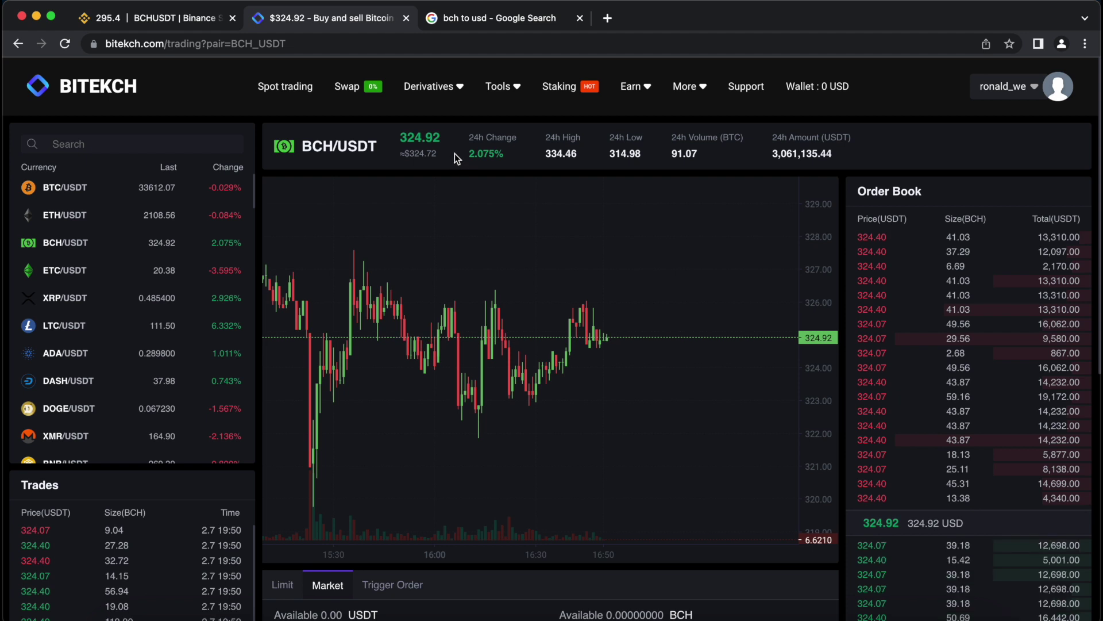
# Go from the BCH/USDT trading page to the Wallet overview.
pyautogui.click(108, 24)
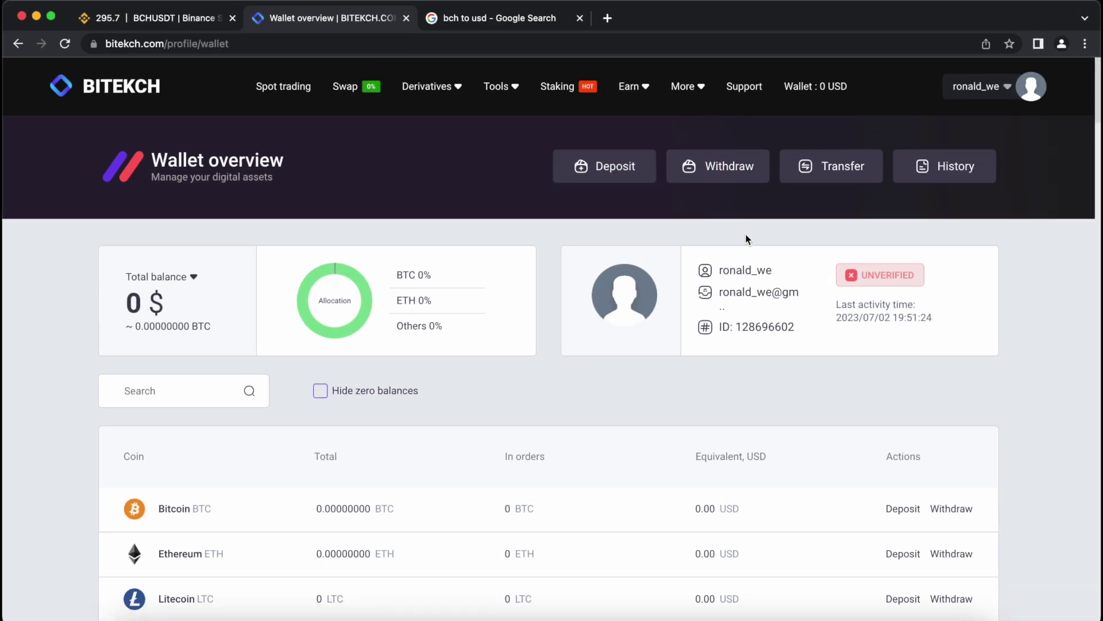
# Choose Bitcoin Cash (BCH) as the deposit coin and reveal its deposit address.
pyautogui.click(610, 184)
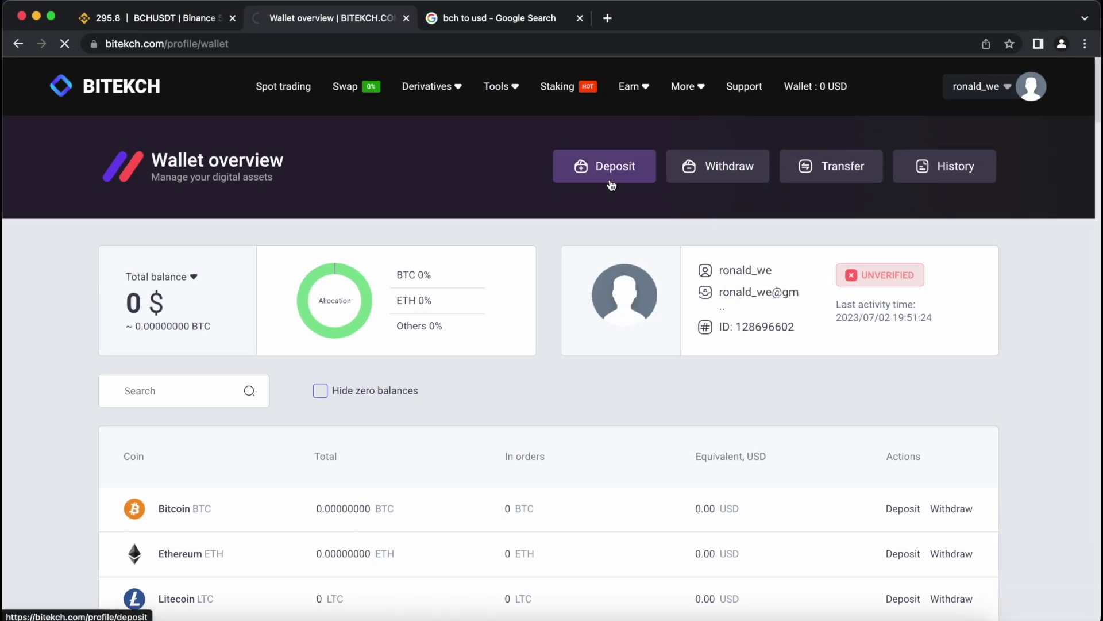
pyautogui.click(473, 346)
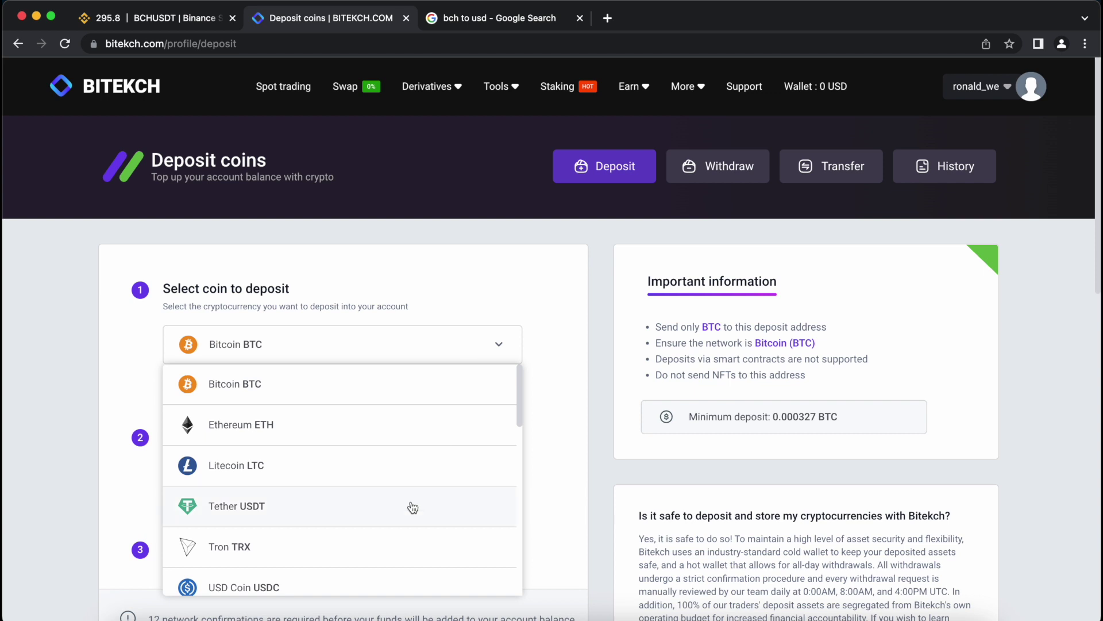
pyautogui.scroll(-5, 411, 507)
pyautogui.scroll(-1, 411, 508)
pyautogui.scroll(1, 412, 508)
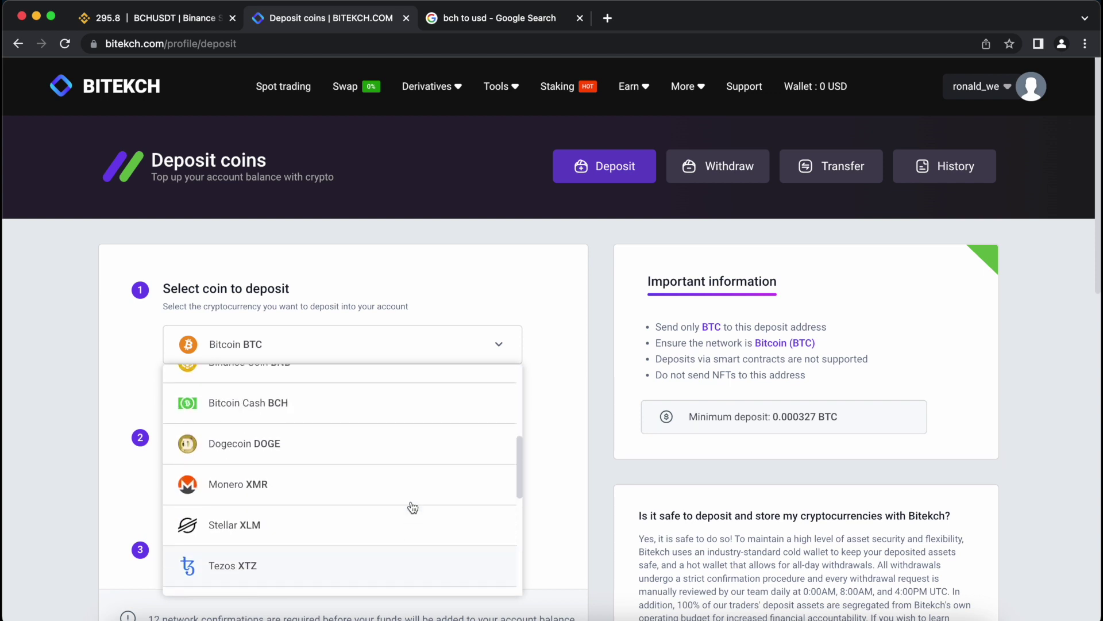
pyautogui.click(275, 411)
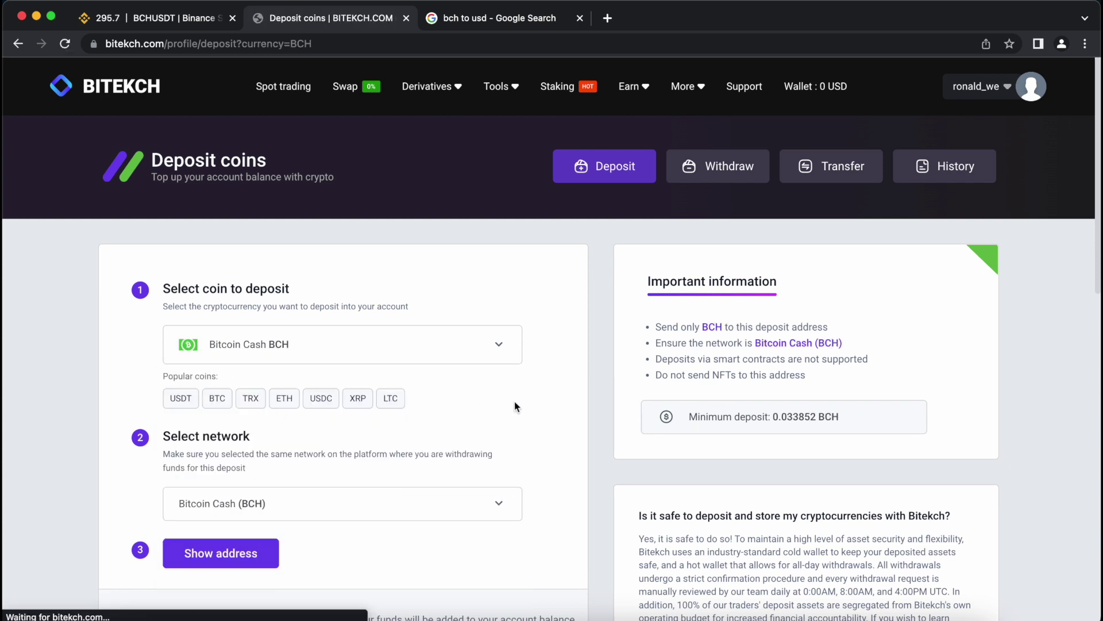
pyautogui.click(260, 556)
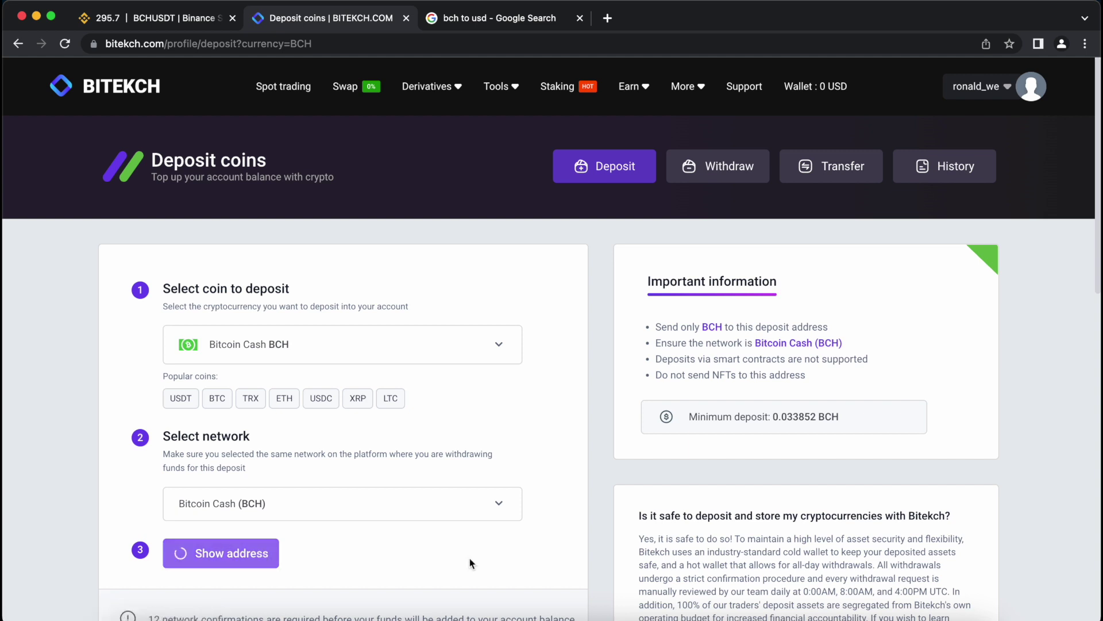
pyautogui.scroll(-3, 470, 561)
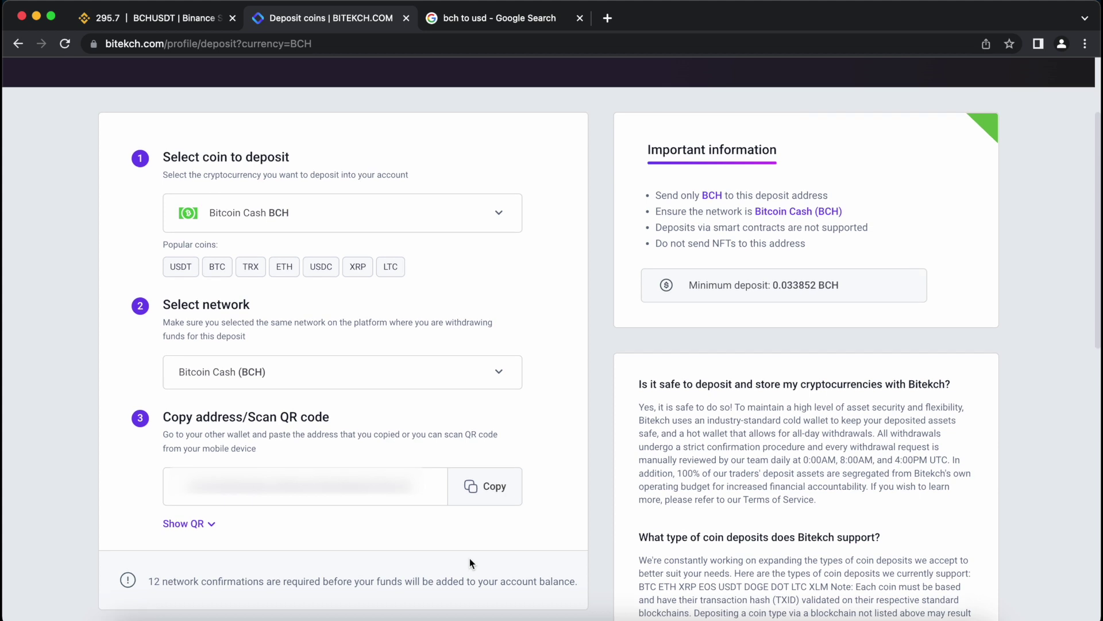
# Copy the BITEKCH BCH address and enter 20 BCH as Binance's withdrawal amount.
pyautogui.click(476, 494)
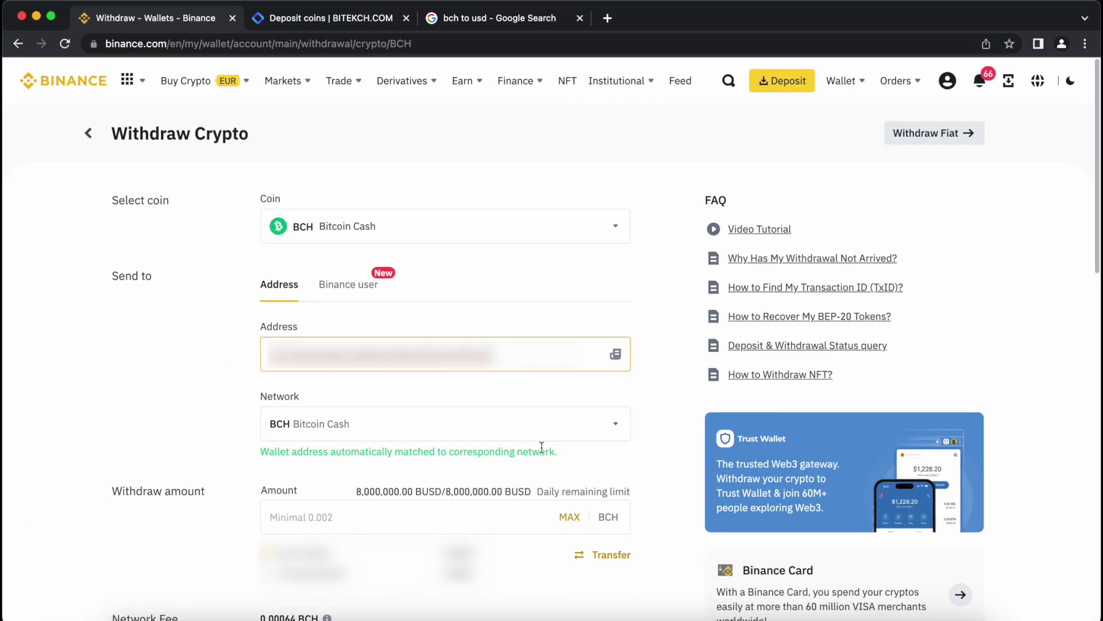
pyautogui.click(453, 514)
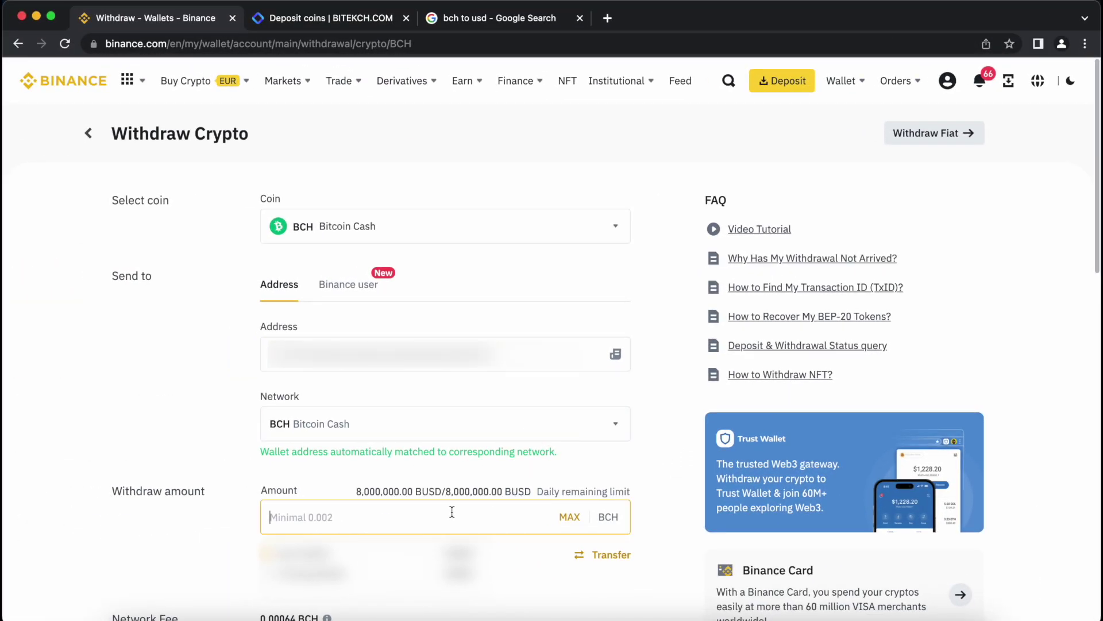
pyautogui.write('20')
# Convert 20 BCH to dollars in Google's converter, showing 5923,20 USD.
pyautogui.press('super+3')
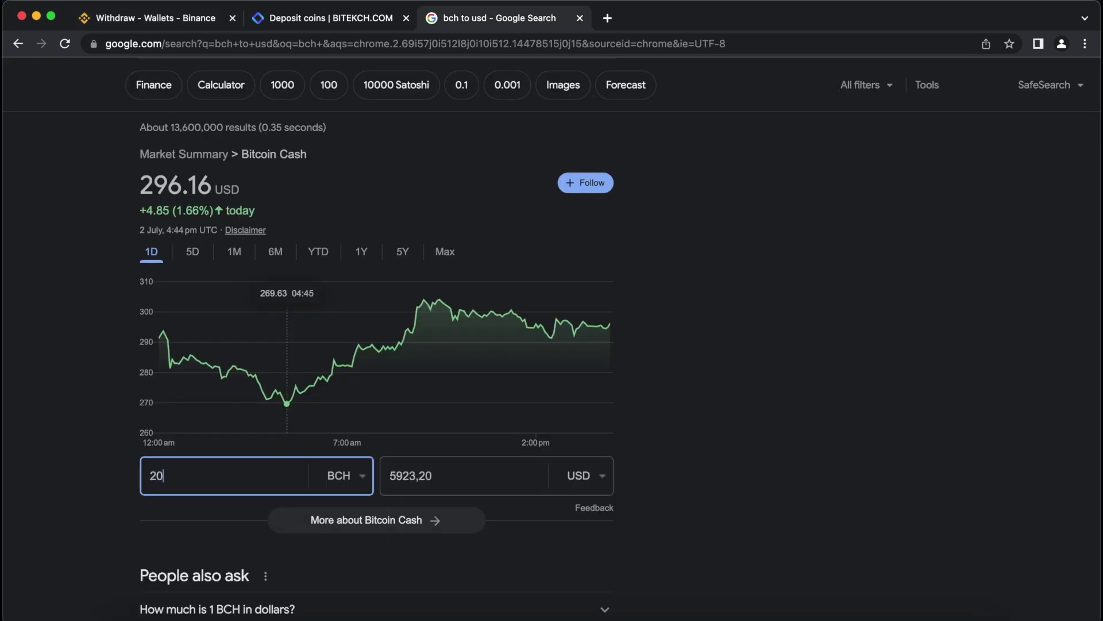
pyautogui.click(127, 511)
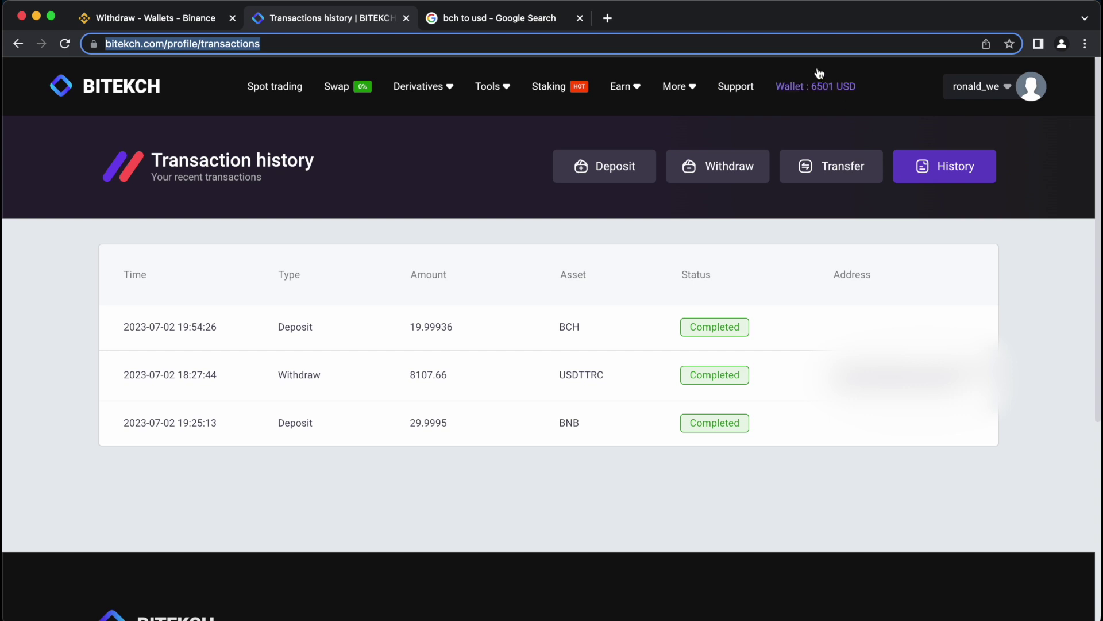
# Market-sell 100% of the 19.99936 BCH on BCH/USDT, then return to Wallet.
pyautogui.click(289, 88)
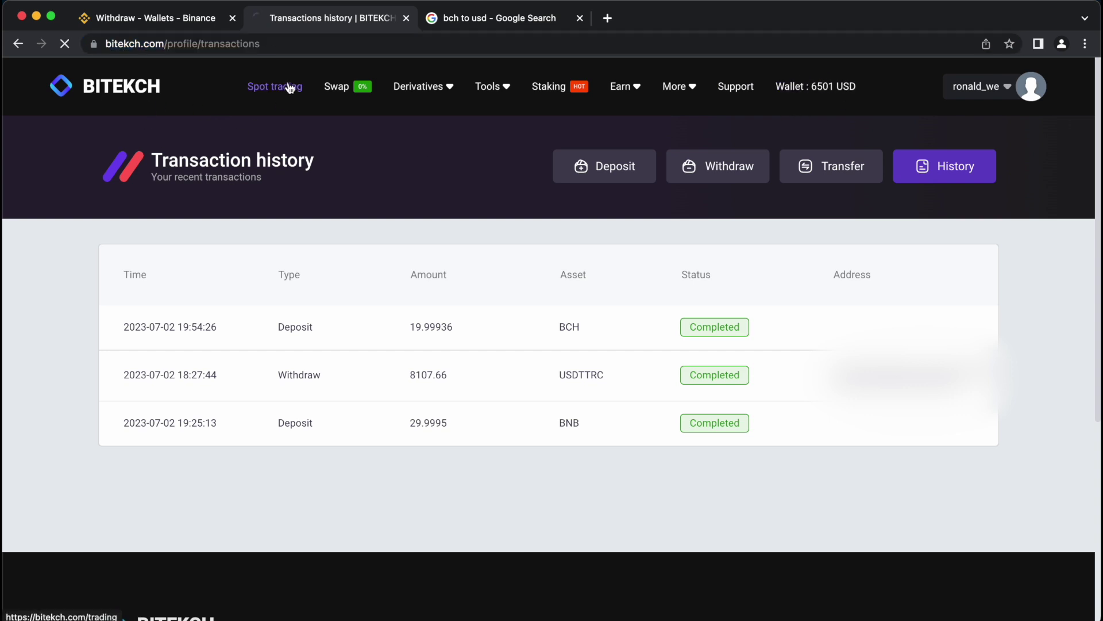
pyautogui.click(124, 250)
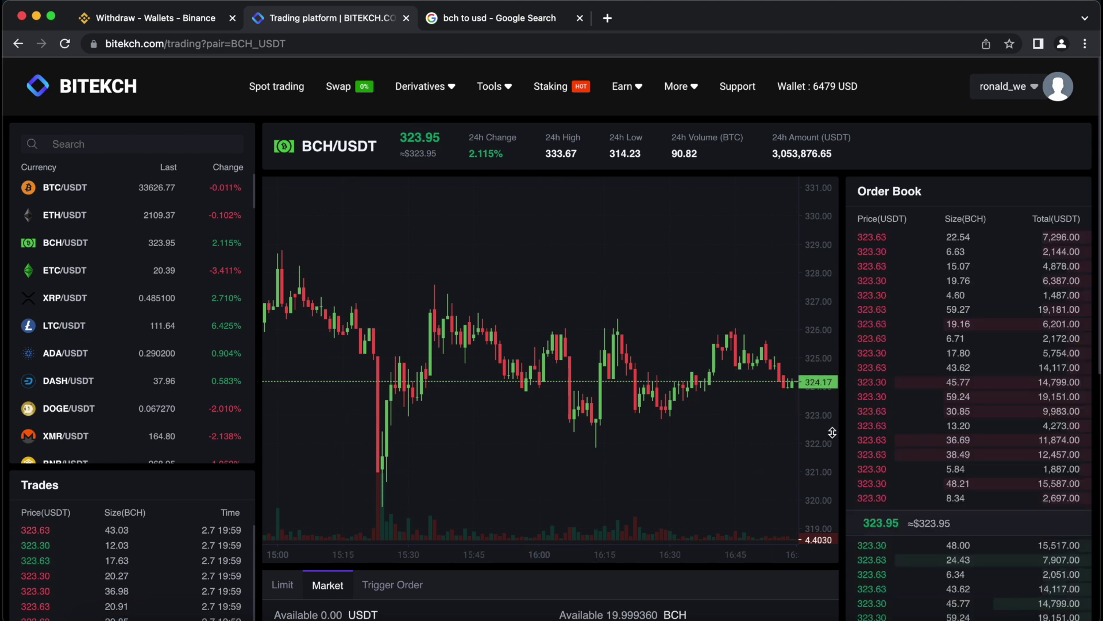
pyautogui.scroll(-5, 885, 470)
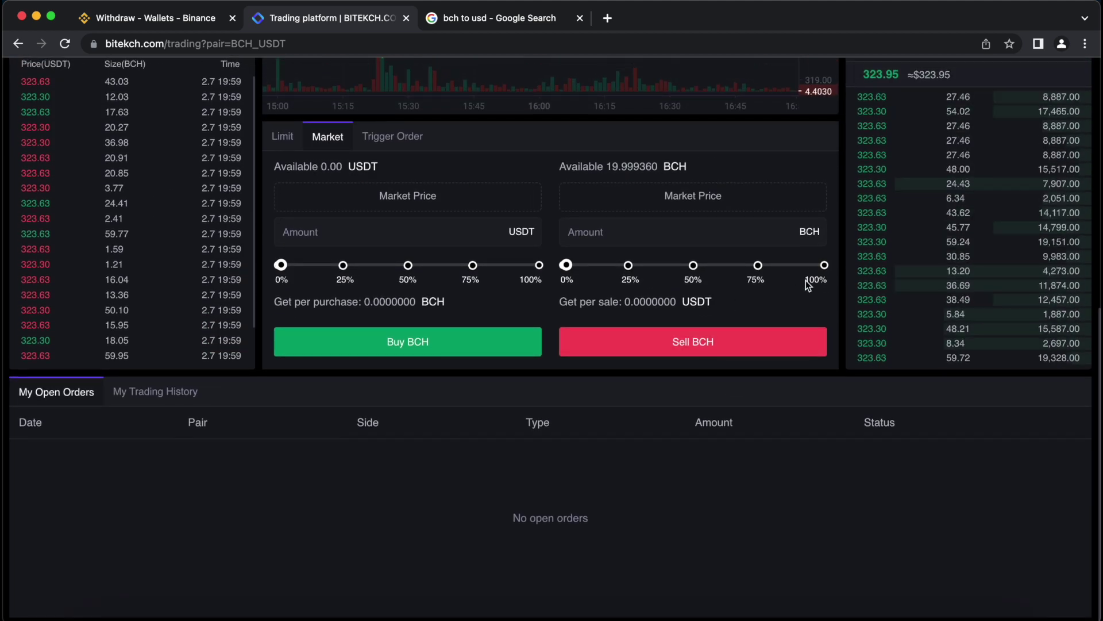
pyautogui.click(824, 266)
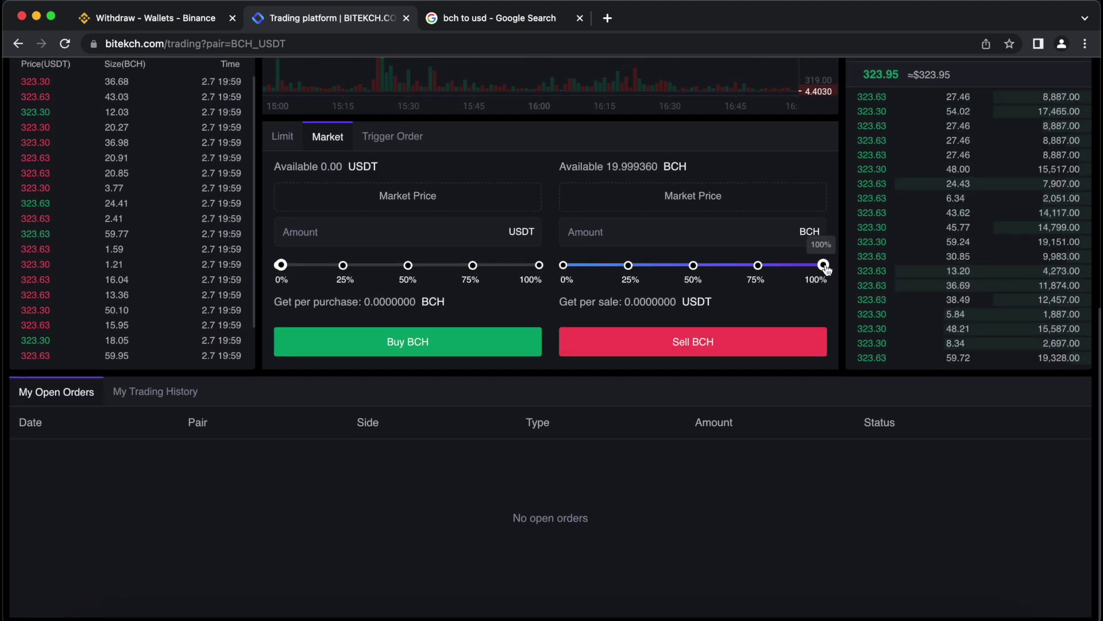
pyautogui.click(739, 338)
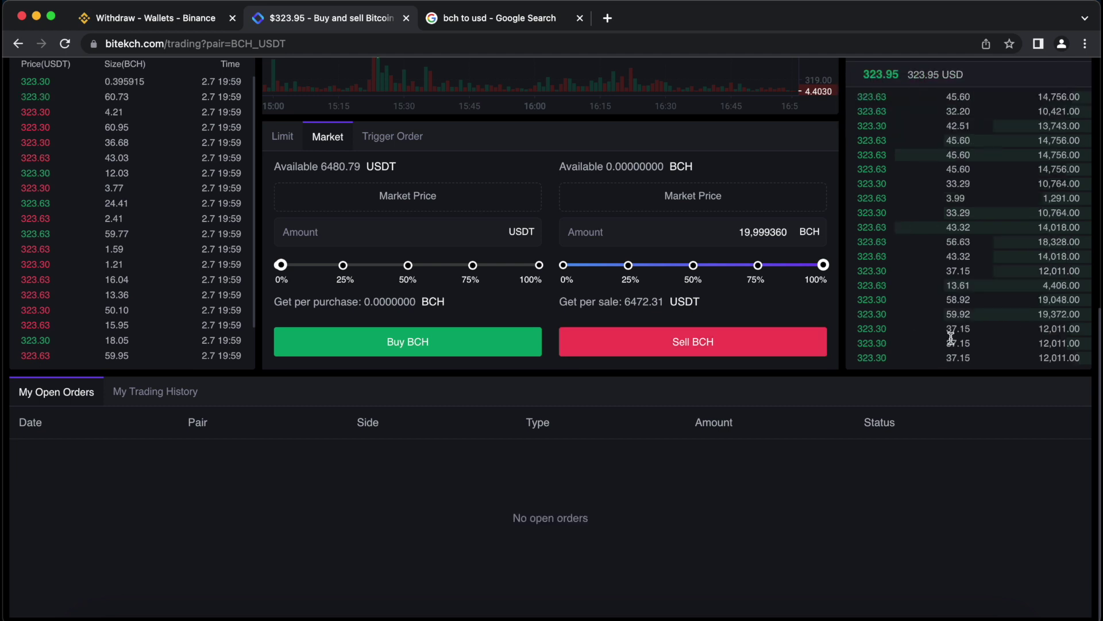
pyautogui.scroll(10, 952, 338)
pyautogui.click(823, 87)
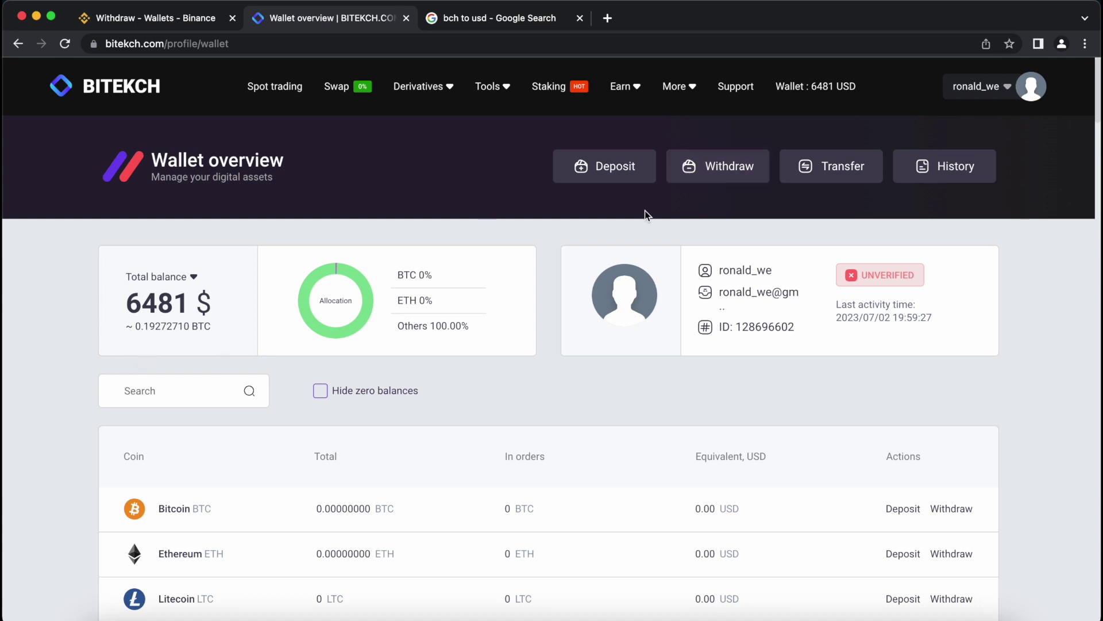
# Start a Tether USDT withdrawal on the Tether (TRC-20) network.
pyautogui.click(726, 164)
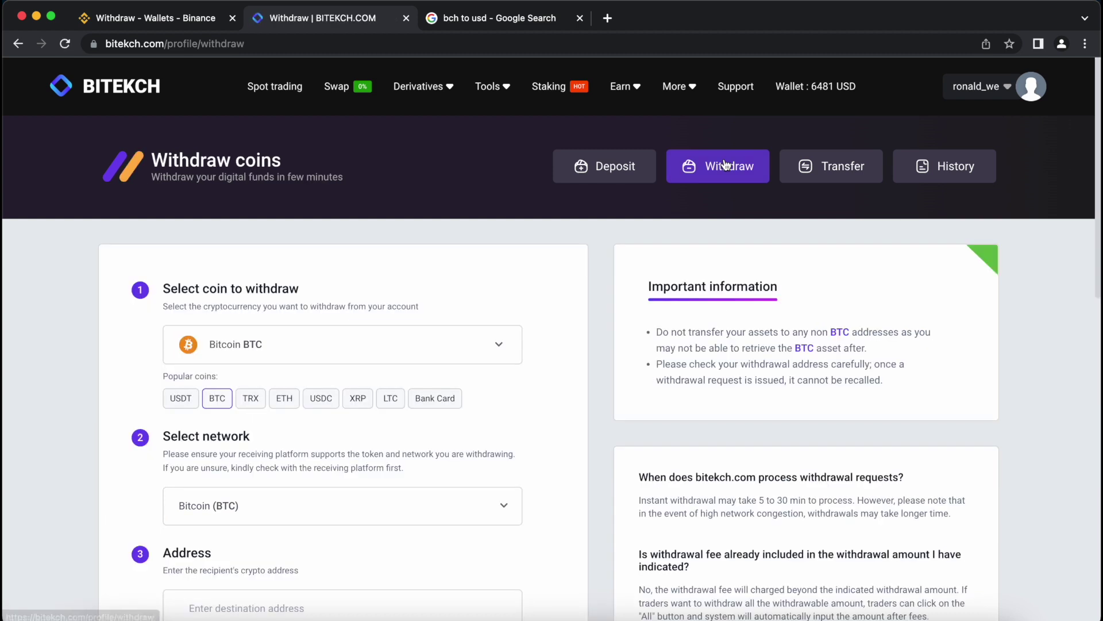
pyautogui.click(493, 348)
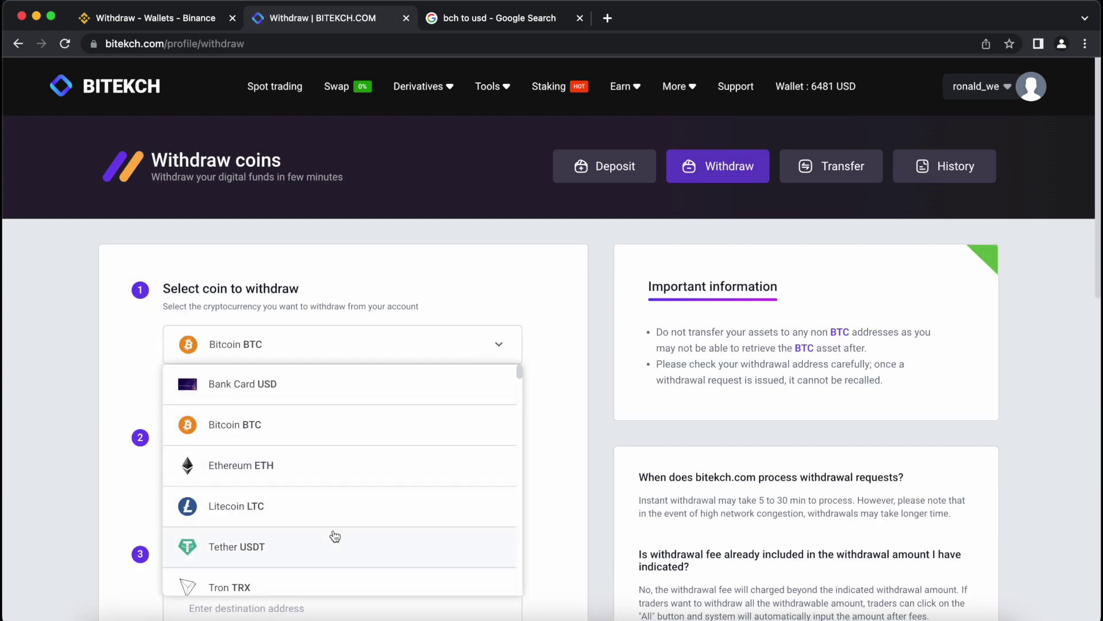
pyautogui.click(334, 538)
pyautogui.scroll(-5, 507, 510)
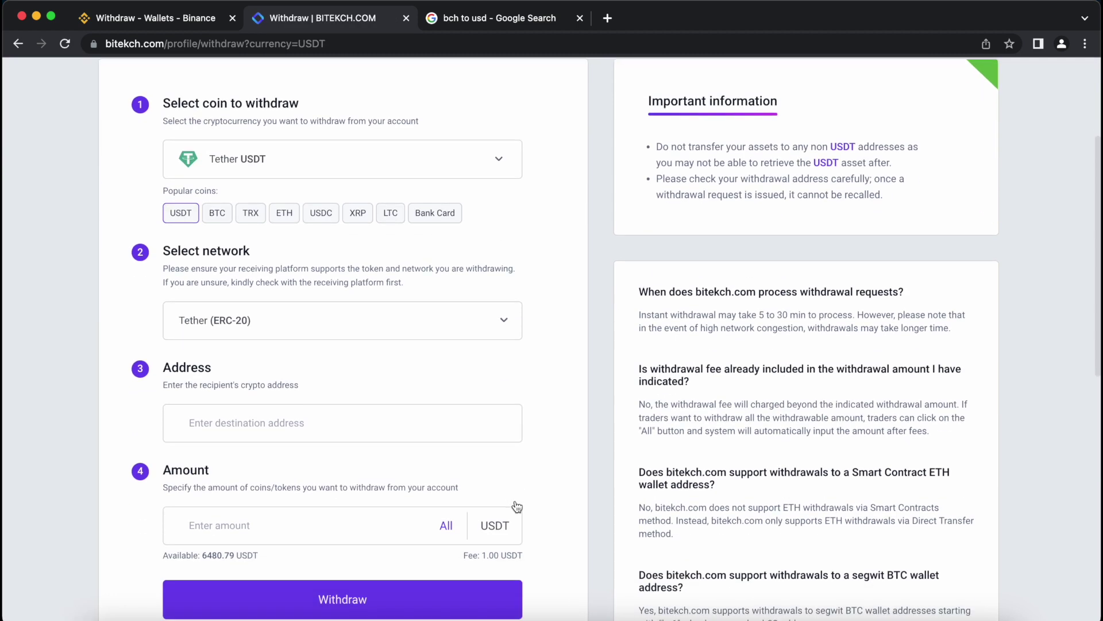
pyautogui.click(464, 309)
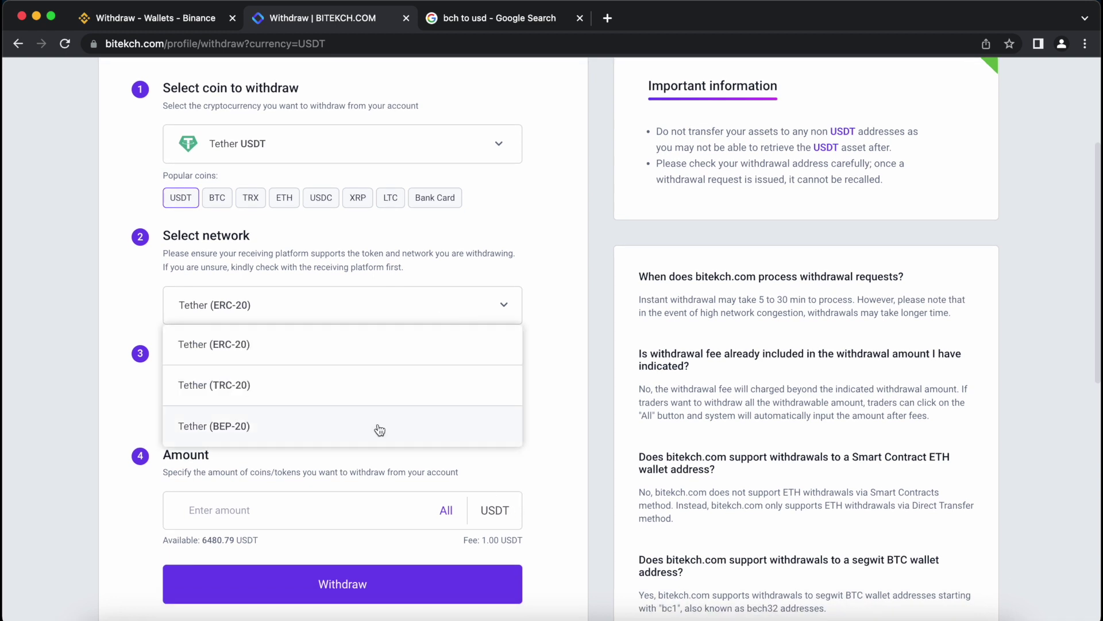
pyautogui.click(343, 390)
# Paste the Binance USDT deposit address and fill in the full 6480.79 USDT.
pyautogui.click(332, 407)
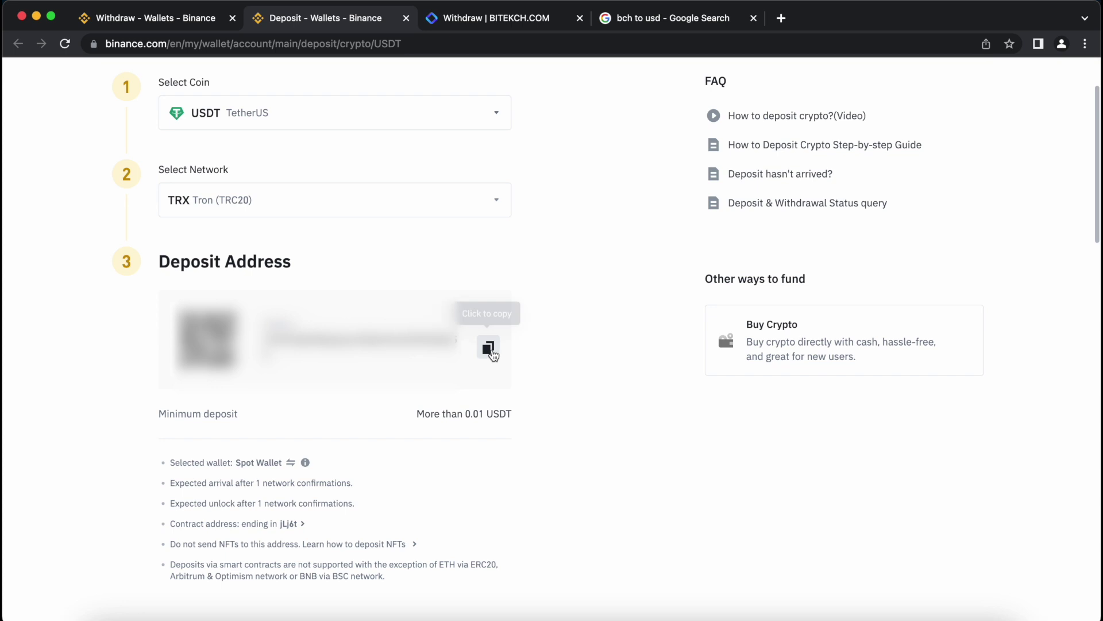
pyautogui.click(488, 348)
pyautogui.hotkey('ctrl', 'Tab')
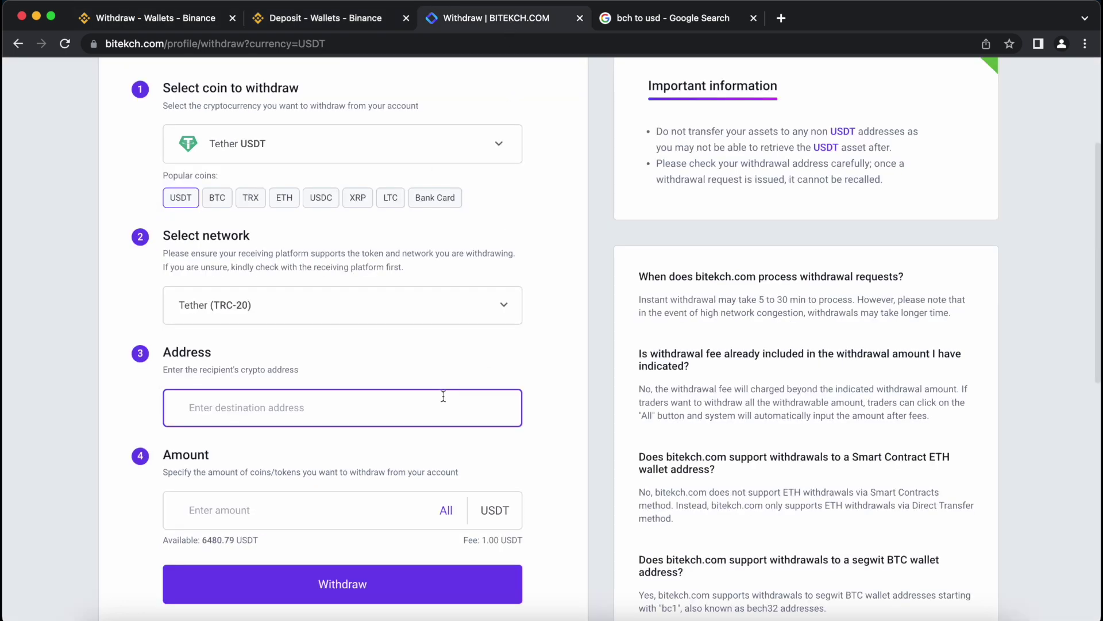
pyautogui.hotkey('ctrl', 'v')
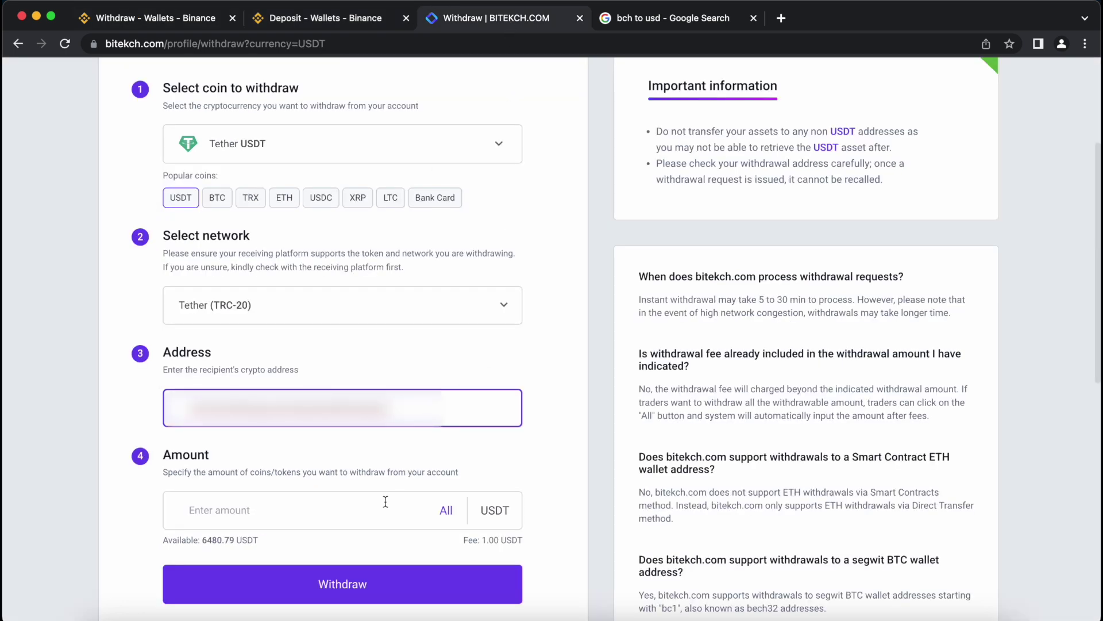
pyautogui.click(385, 504)
pyautogui.click(447, 511)
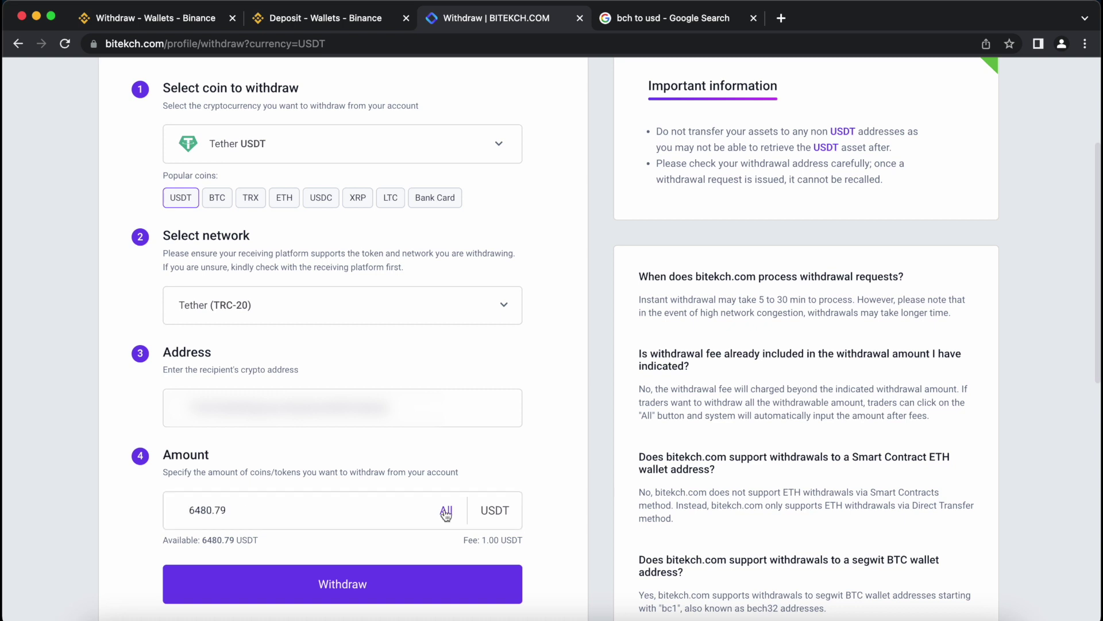
# Submit the 6480.79 USDT withdrawal and confirm its Completed status.
pyautogui.click(420, 586)
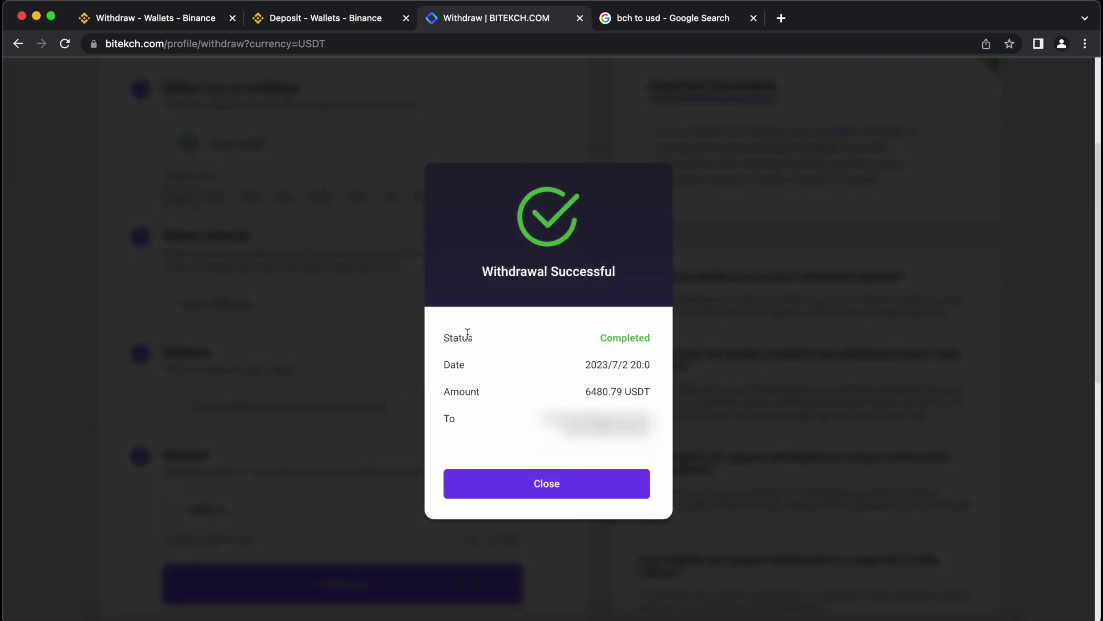